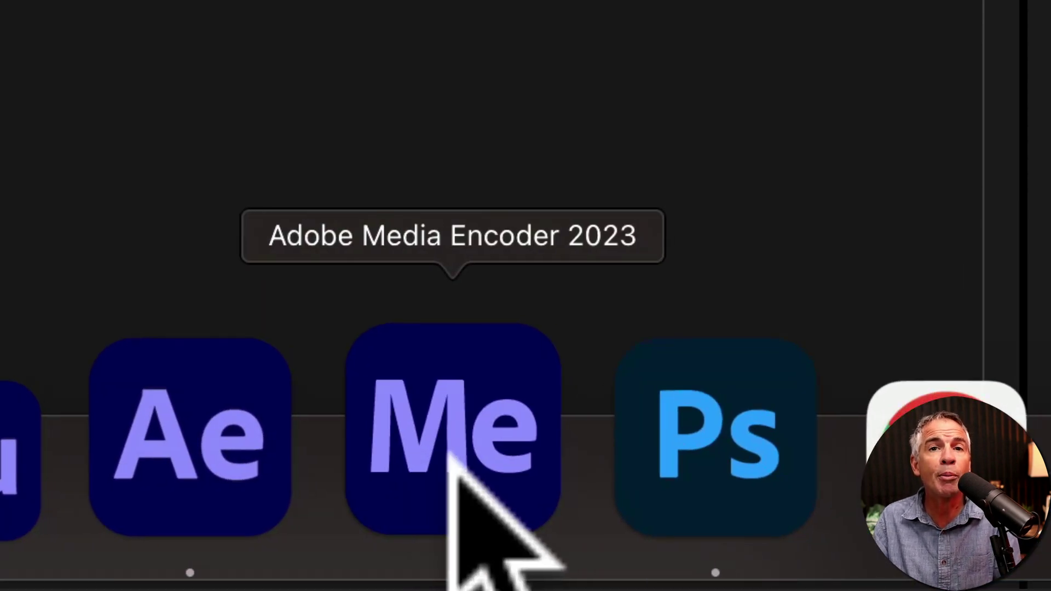
Step: Launch Media Encoder 2023 from the Dock and close its About screen
left_click(450, 454)
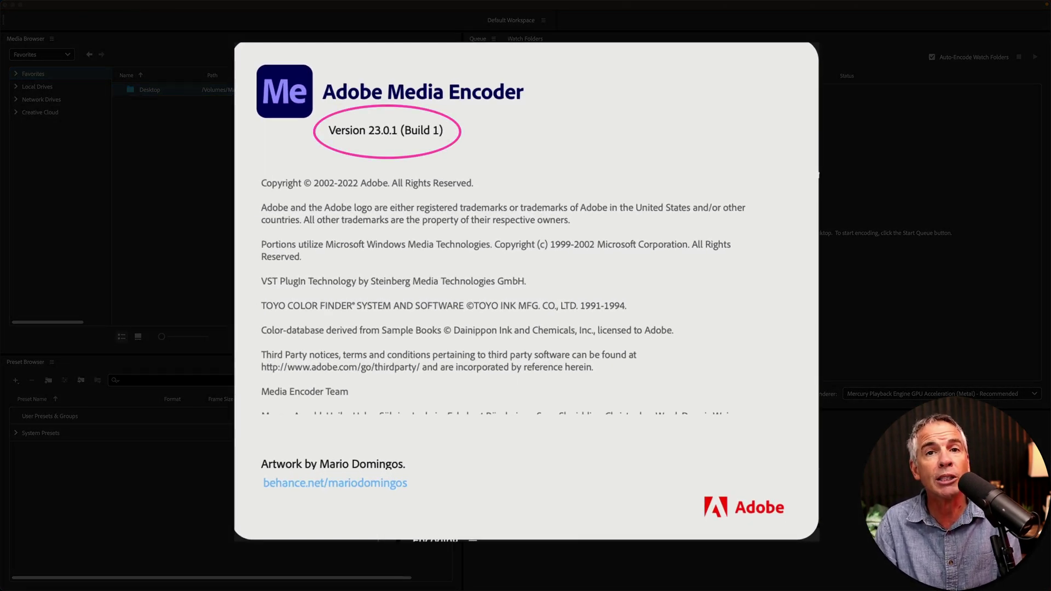
left_click(94, 491)
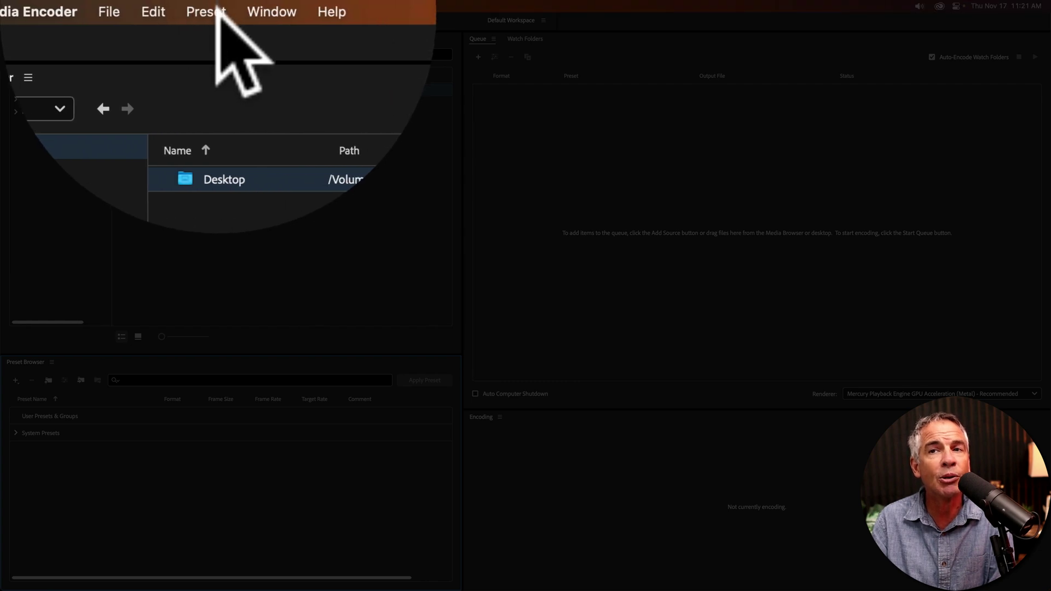
left_click(217, 9)
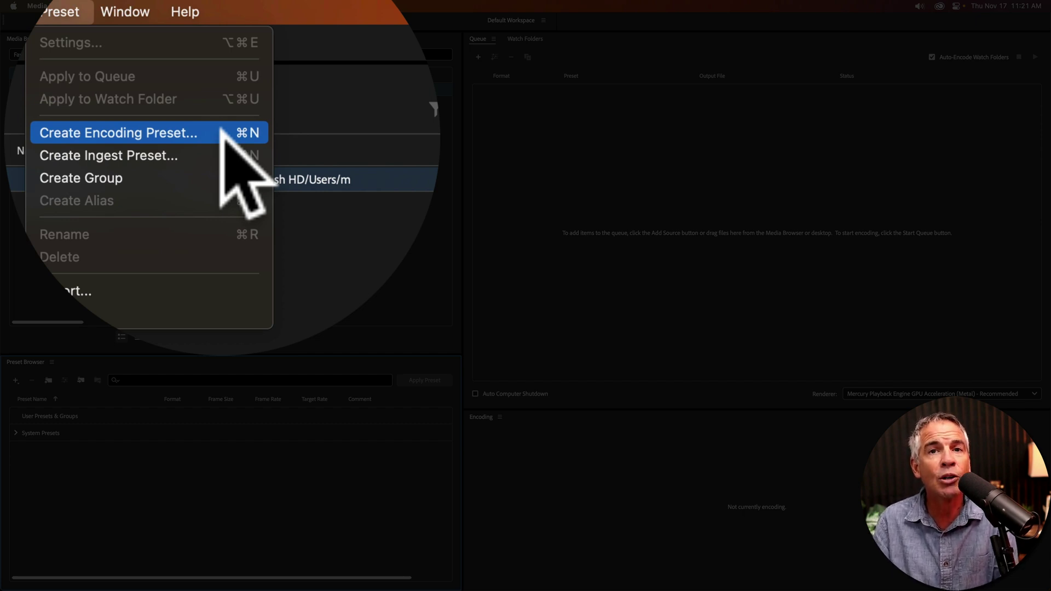
left_click(216, 232)
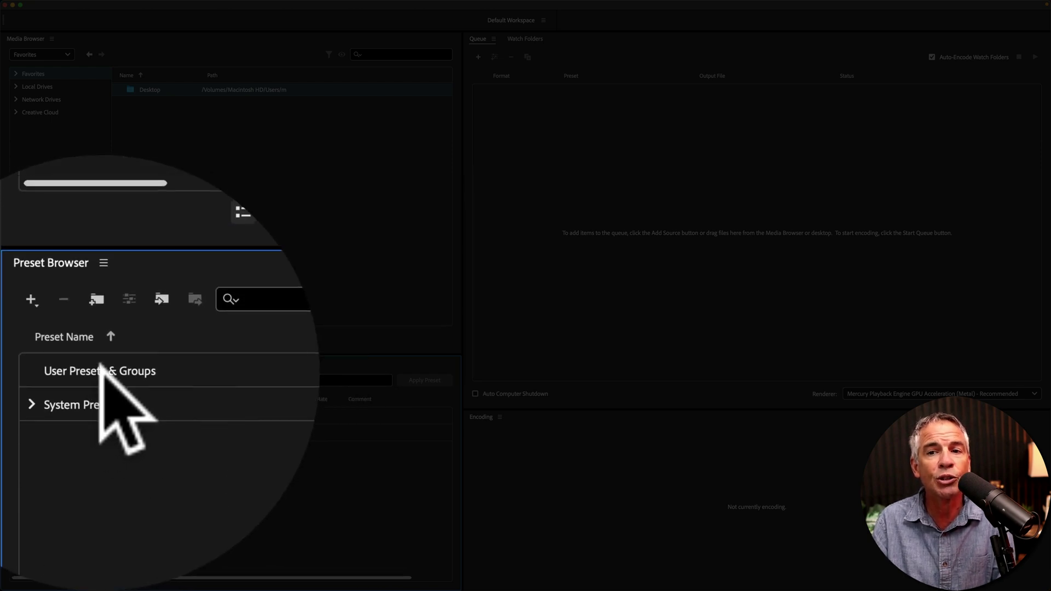
right_click(100, 365)
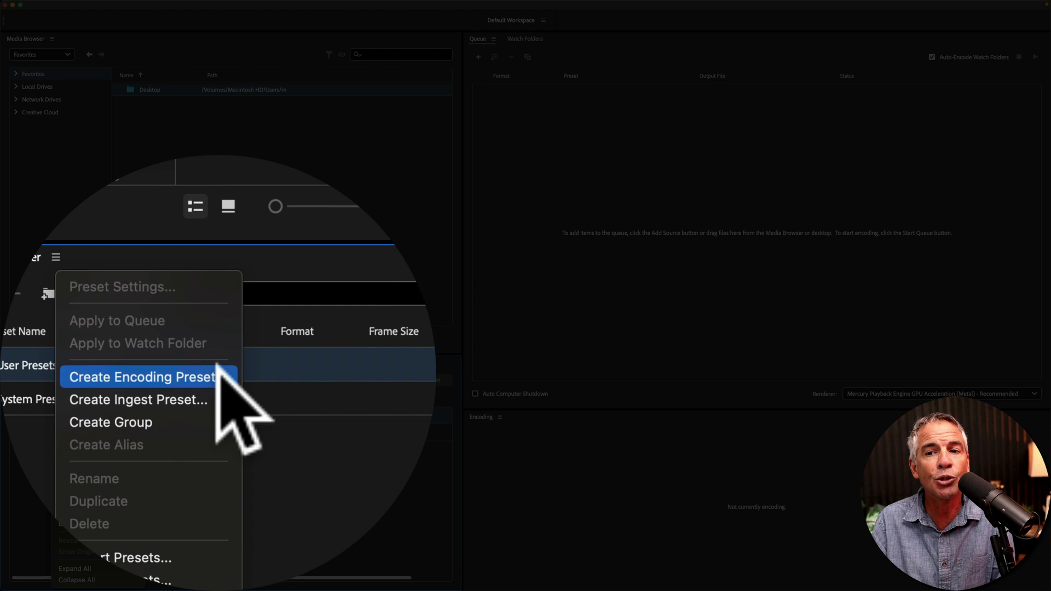
key("Escape")
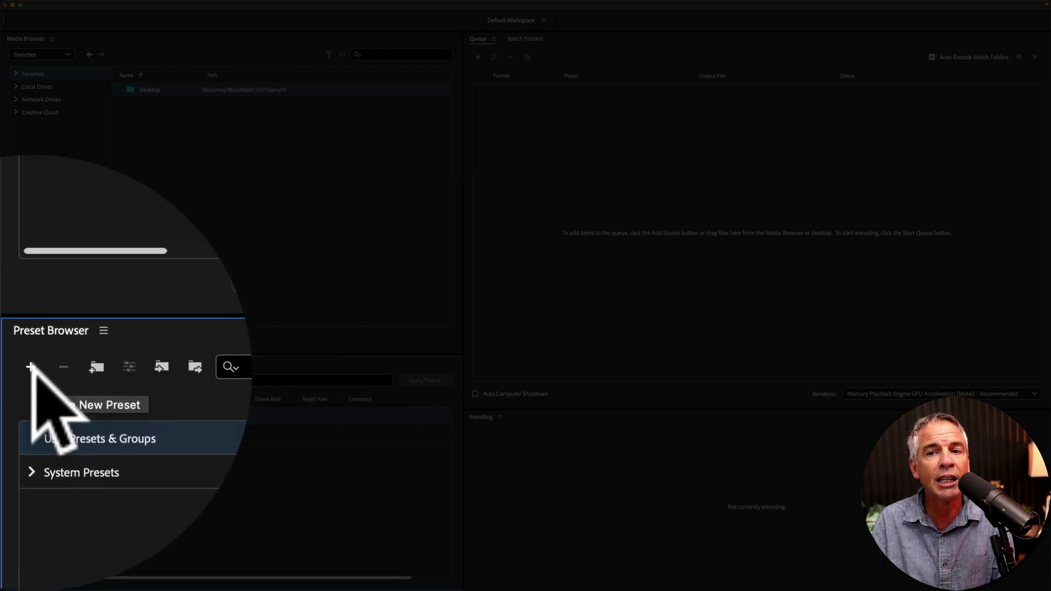
left_click(31, 366)
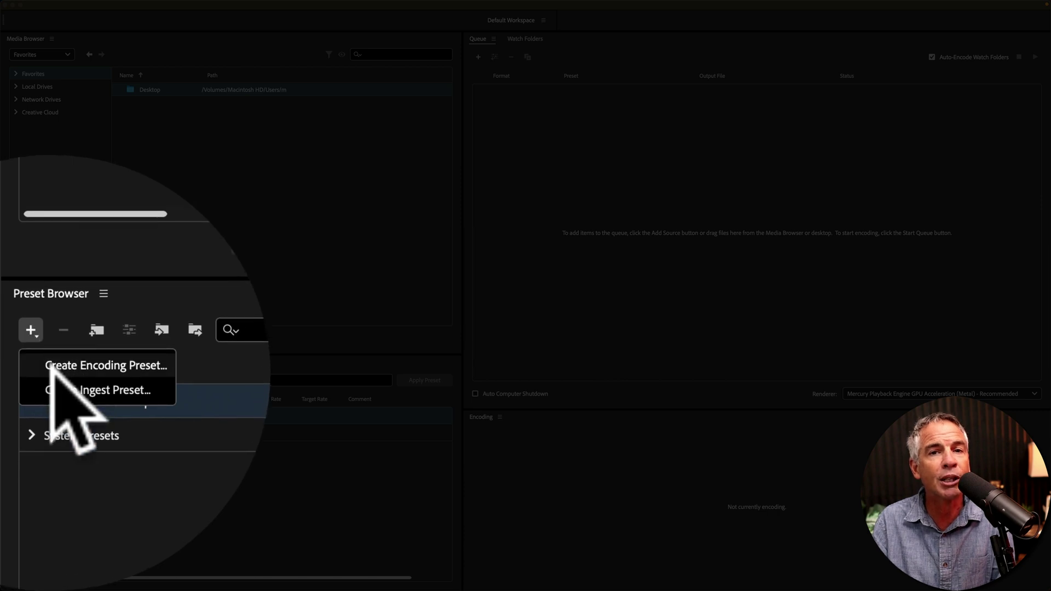
left_click(51, 367)
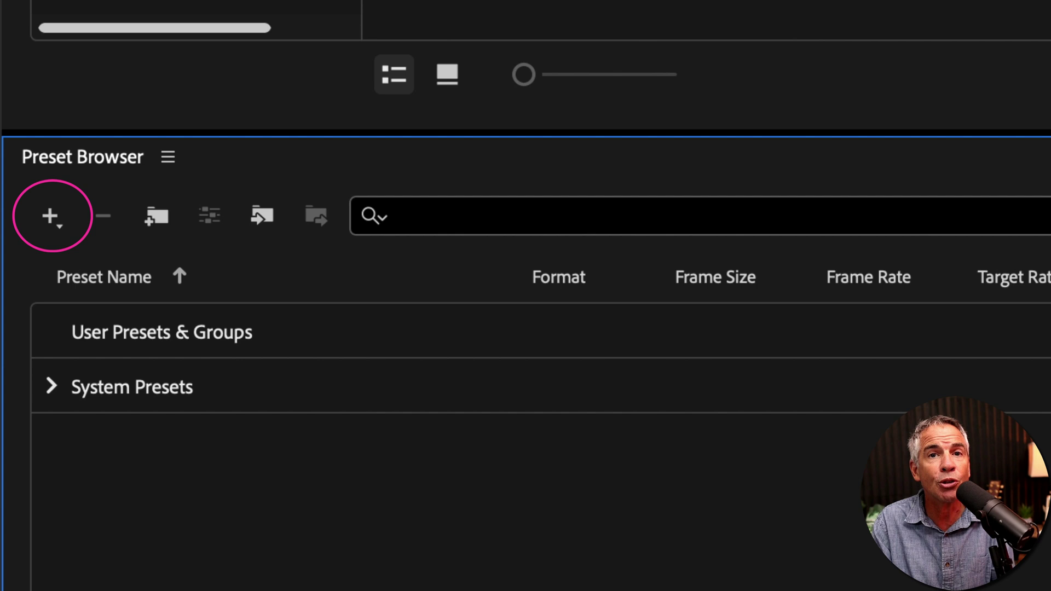
Step: Create an encoding preset named YouTube_4K, keeping H.264, based on YouTube 2160p 4K Ultra HD
left_click(48, 214)
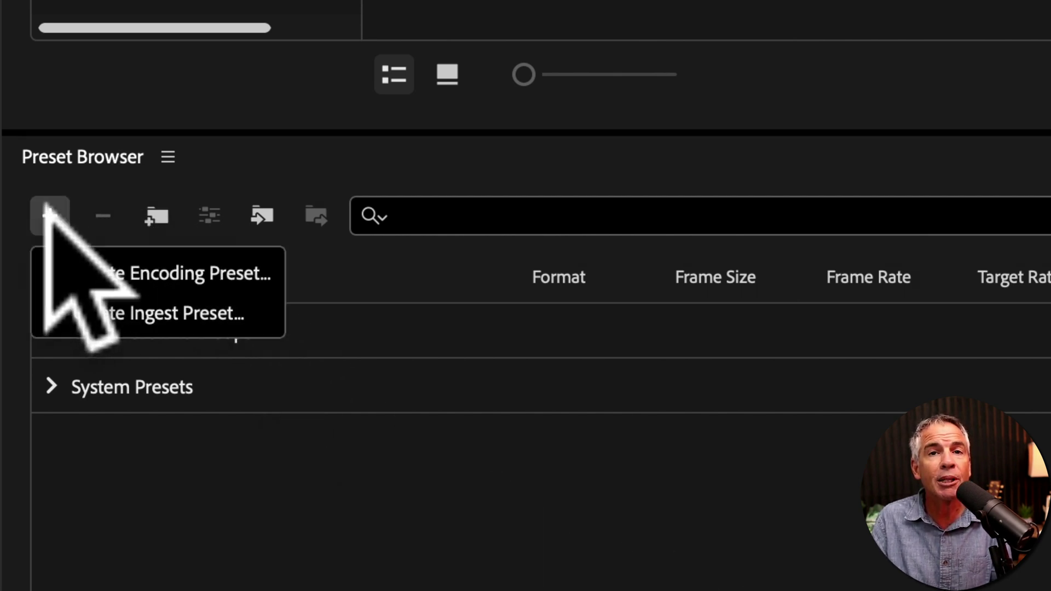
left_click(186, 258)
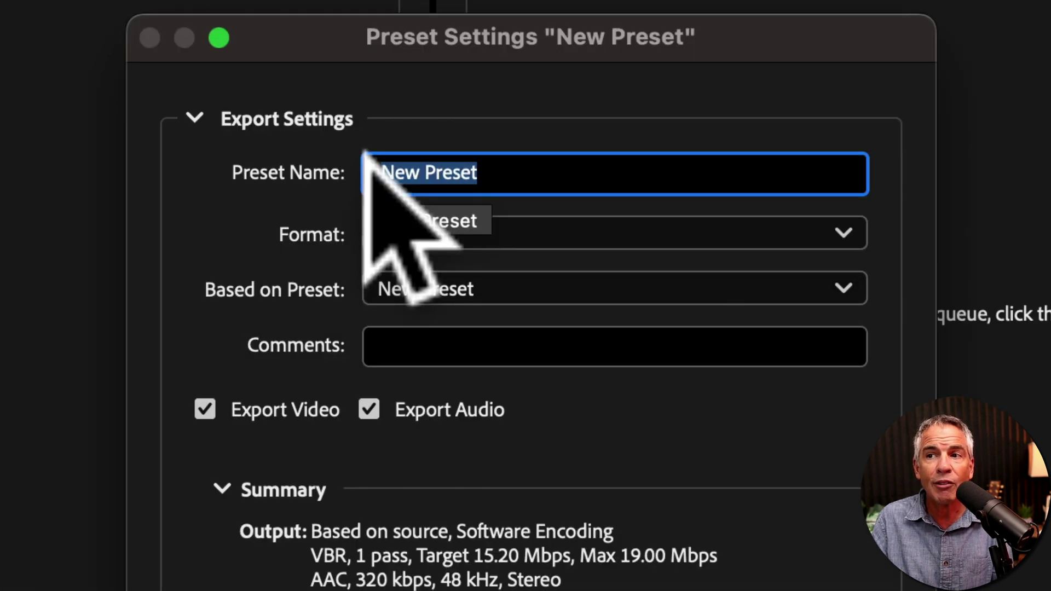
type("You")
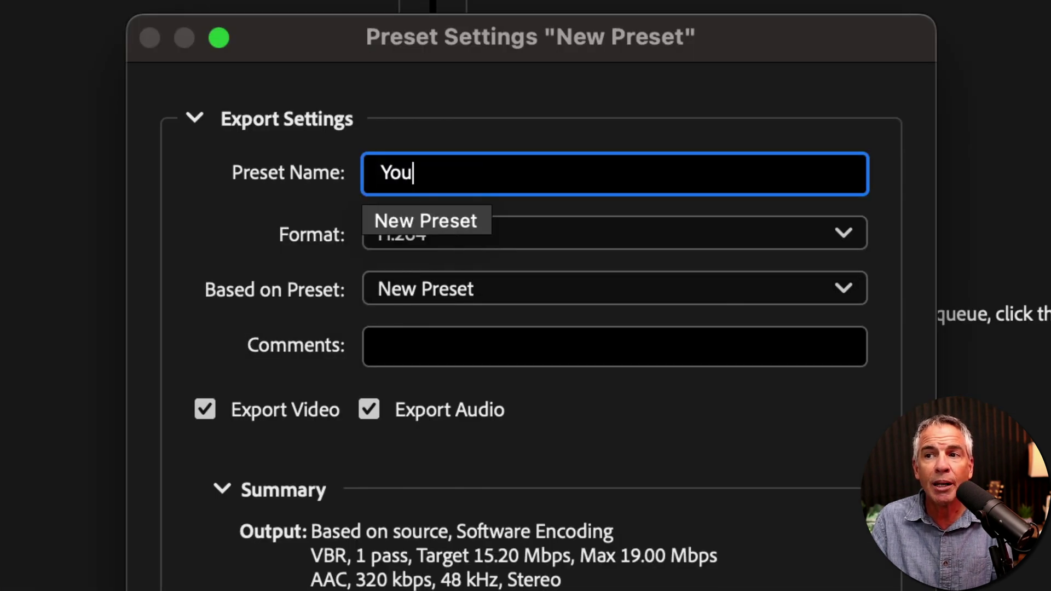
type("Tube")
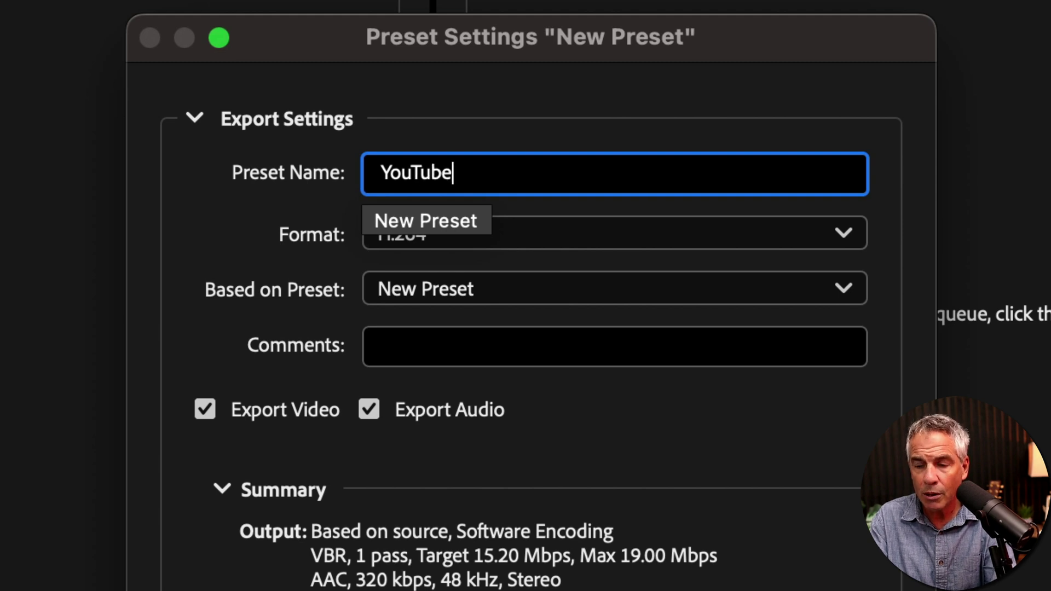
type("_4K")
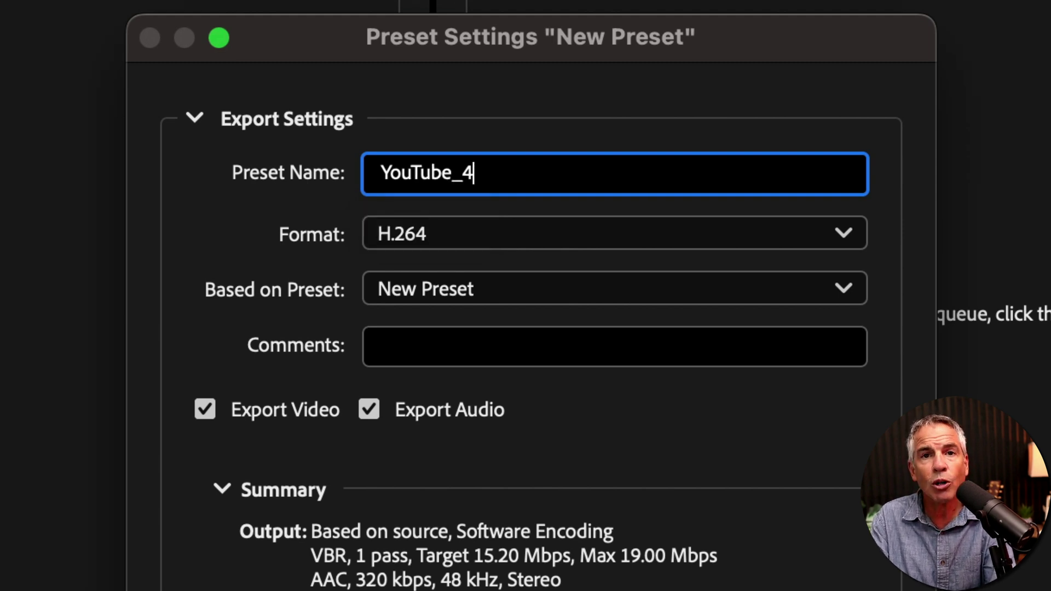
left_click(485, 224)
key("Escape")
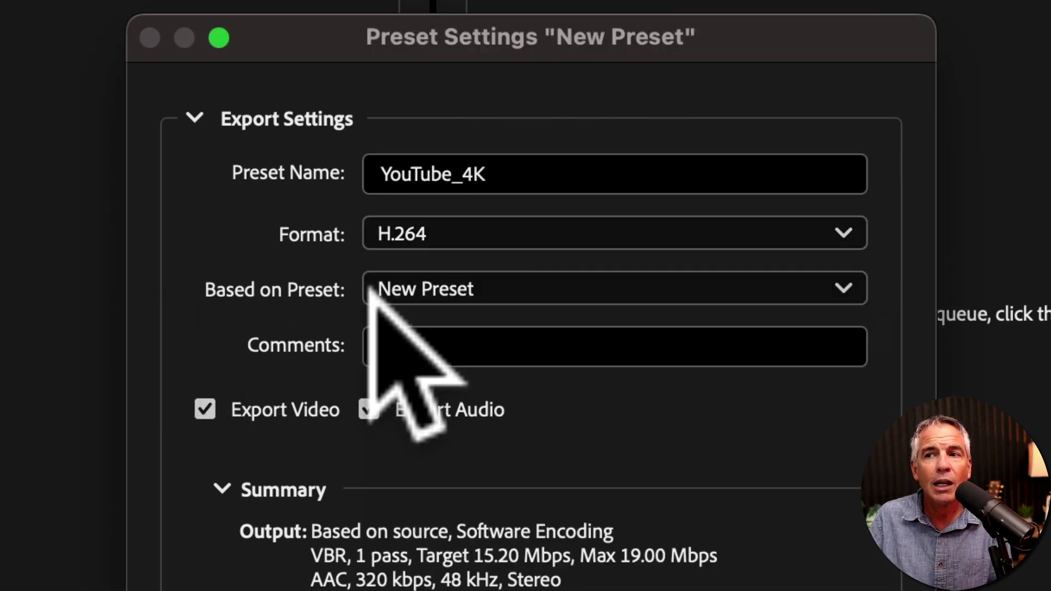
left_click(624, 284)
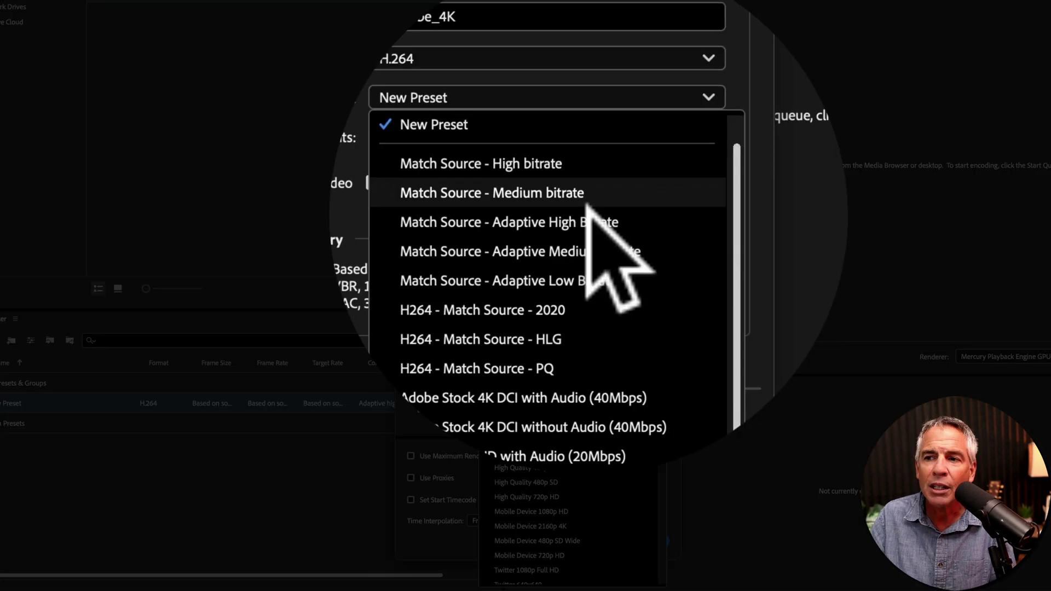
scroll(624, 285, "down", 5)
scroll(602, 433, "down", 2)
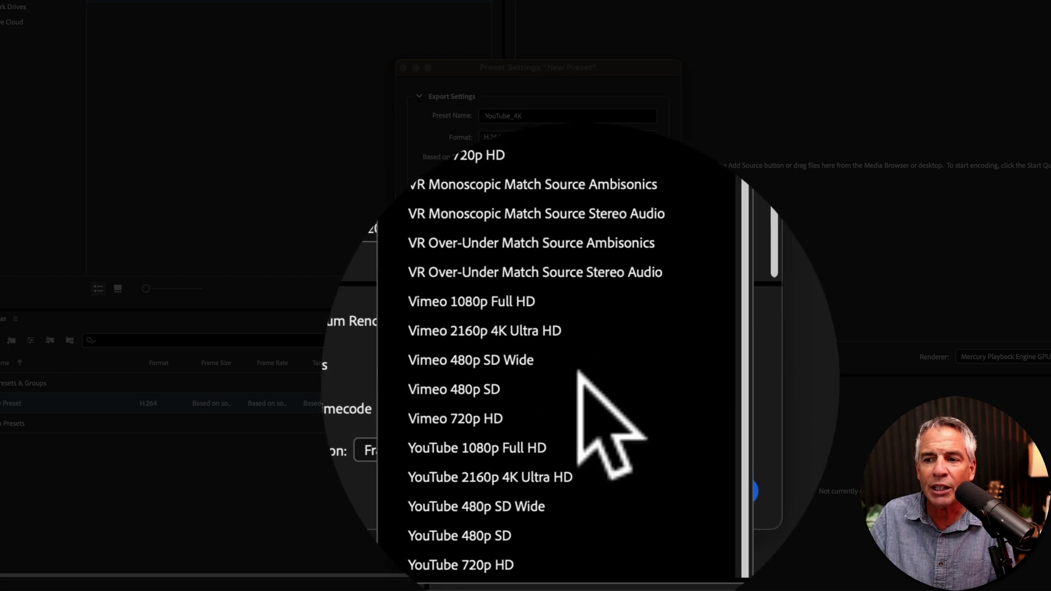
left_click(587, 474)
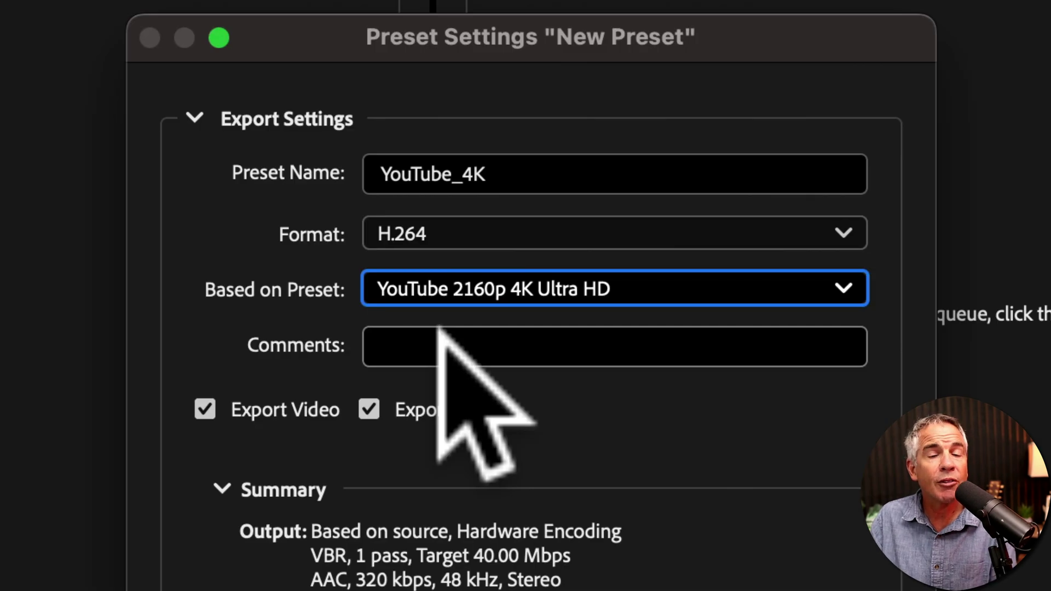
left_click(446, 347)
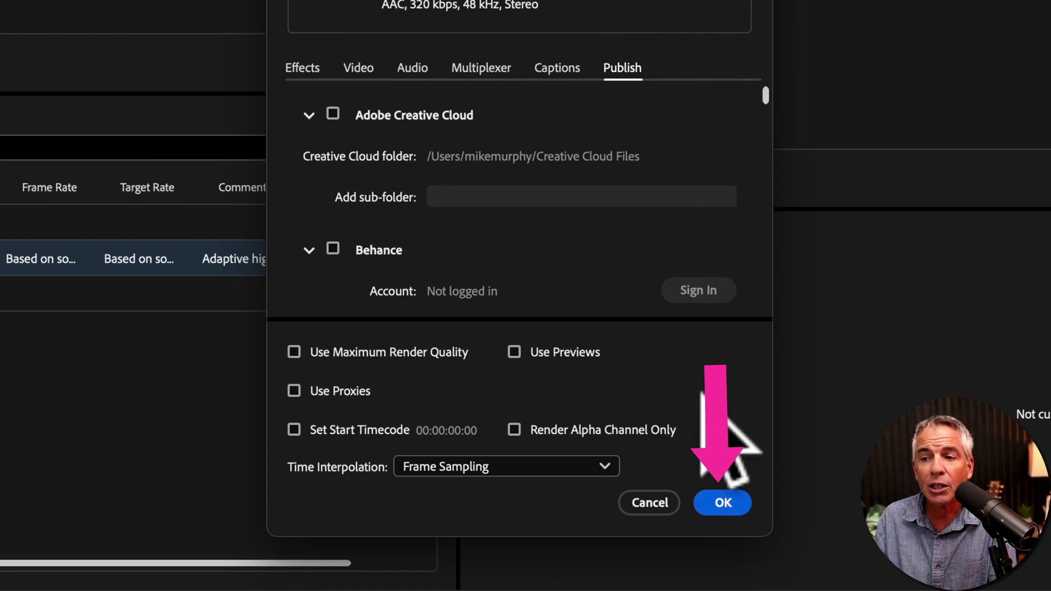
Step: Save the YouTube_4K preset and reveal it under User Presets & Groups
left_click(725, 503)
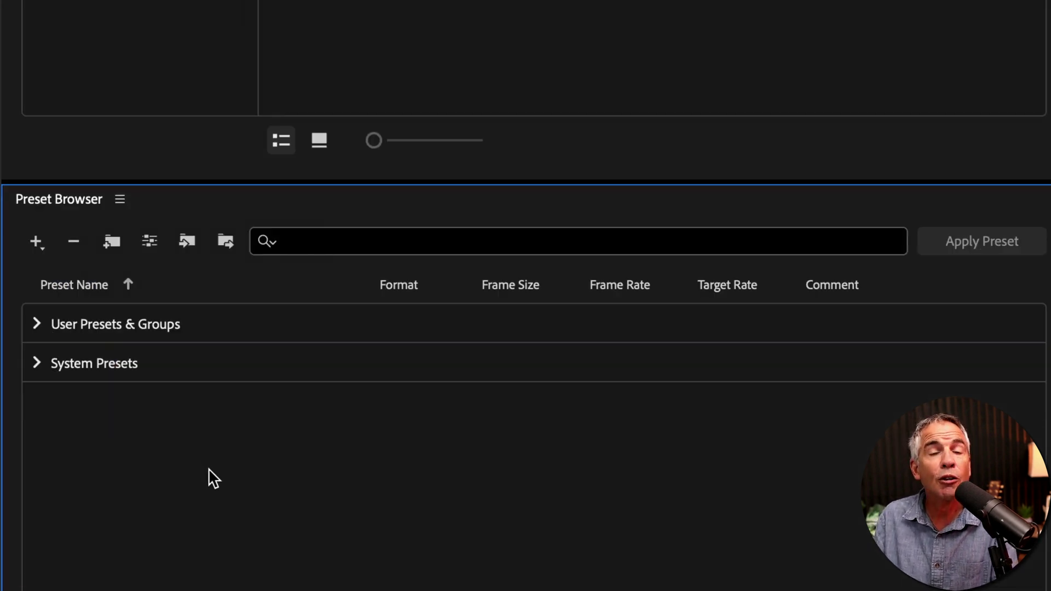
left_click(130, 327)
left_click(37, 324)
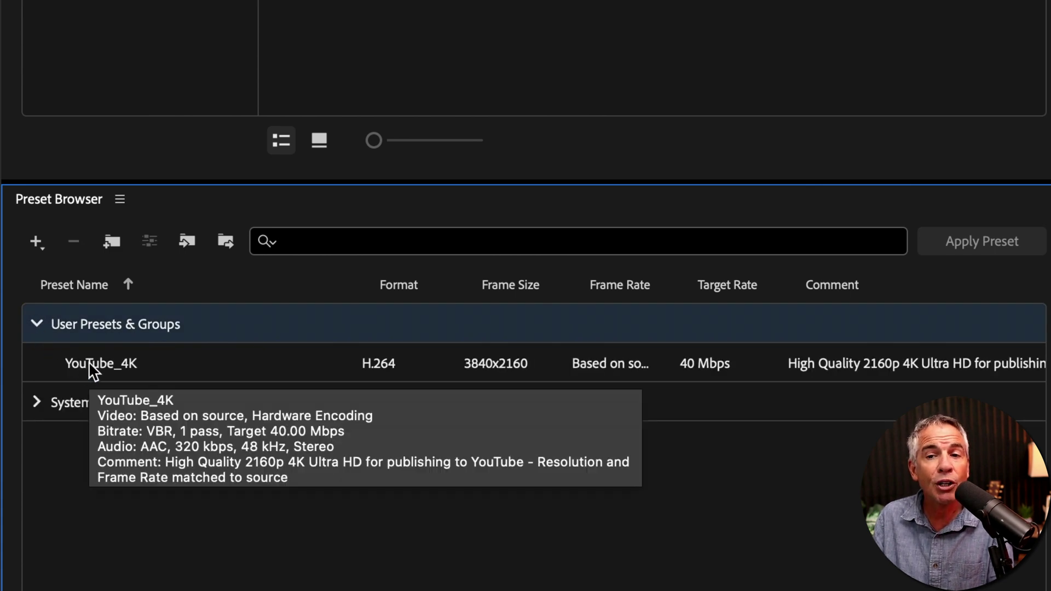
Step: Review the YouTube_4K preset's settings and context options in the Preset Browser
right_click(89, 364)
left_click(159, 232)
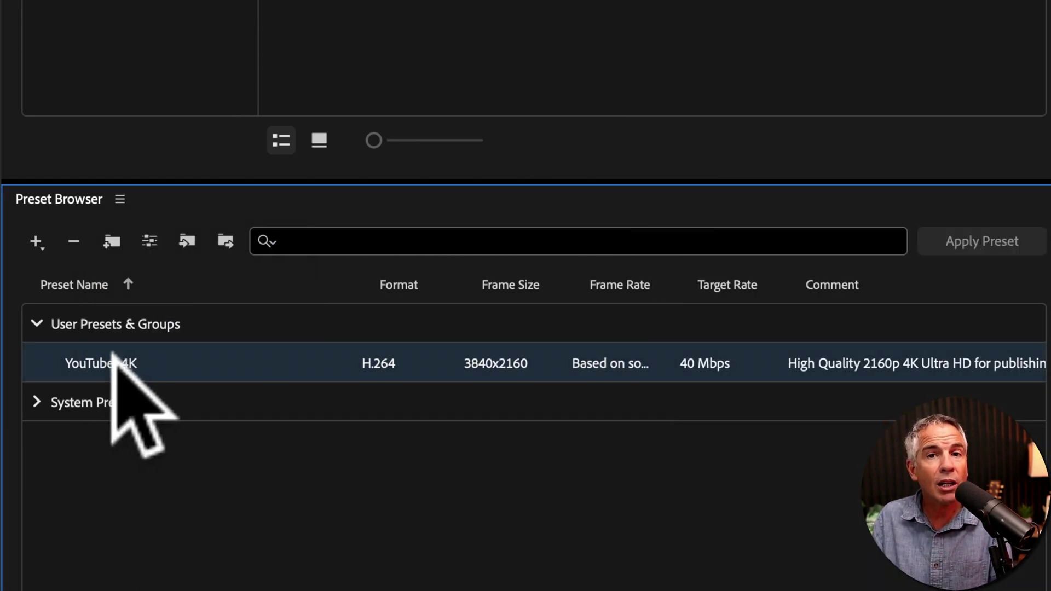
left_click(112, 363)
left_click(218, 506)
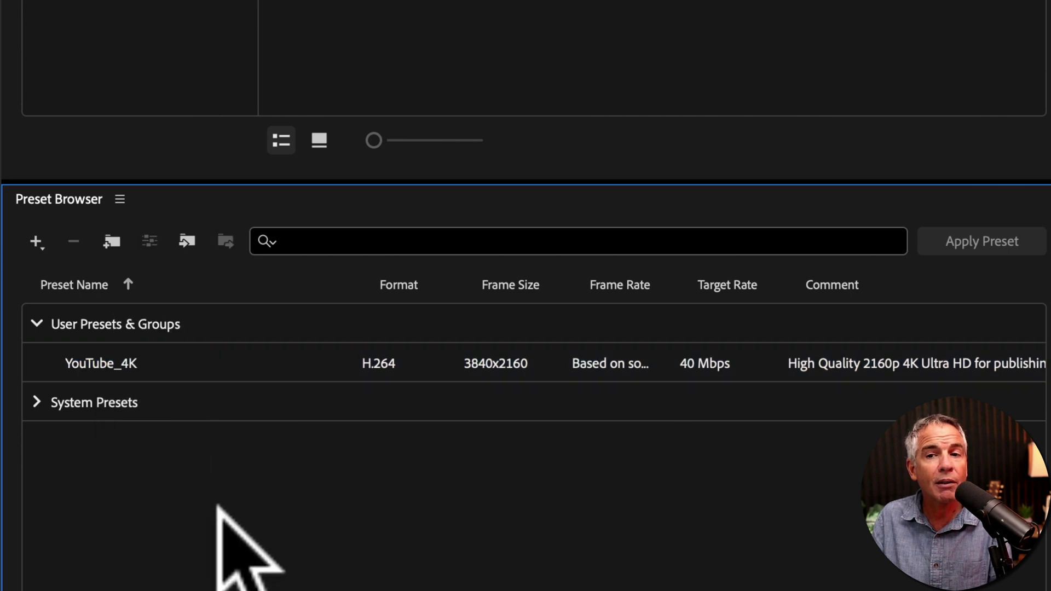
left_click(159, 367)
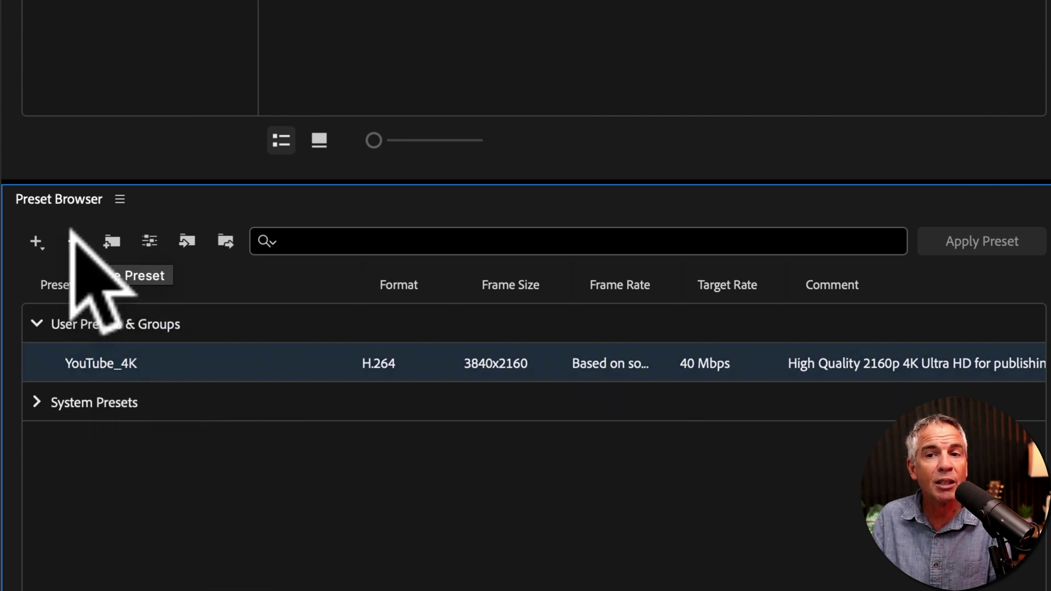
left_click(122, 481)
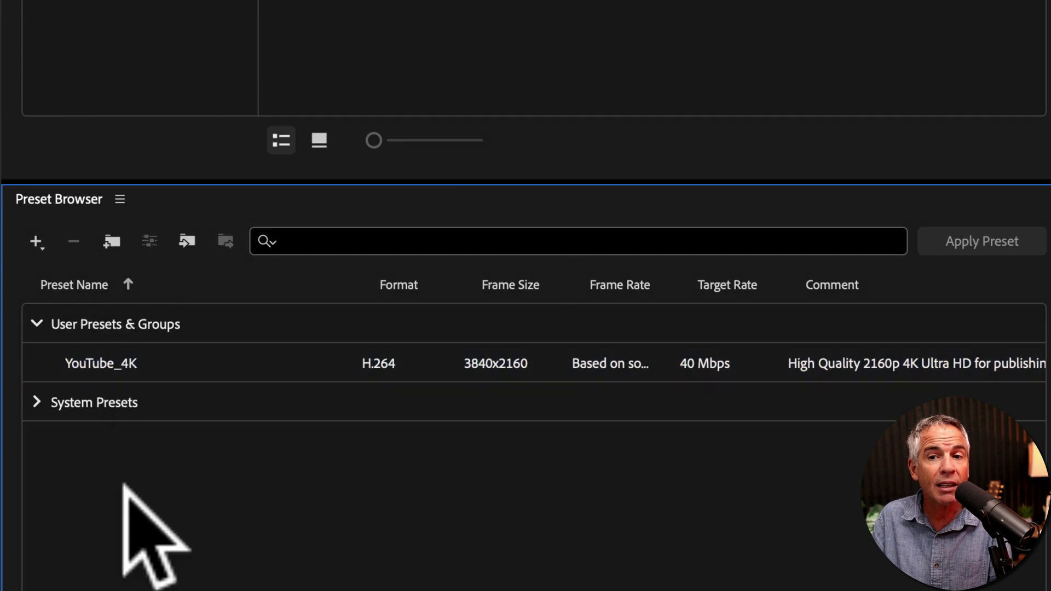
right_click(119, 362)
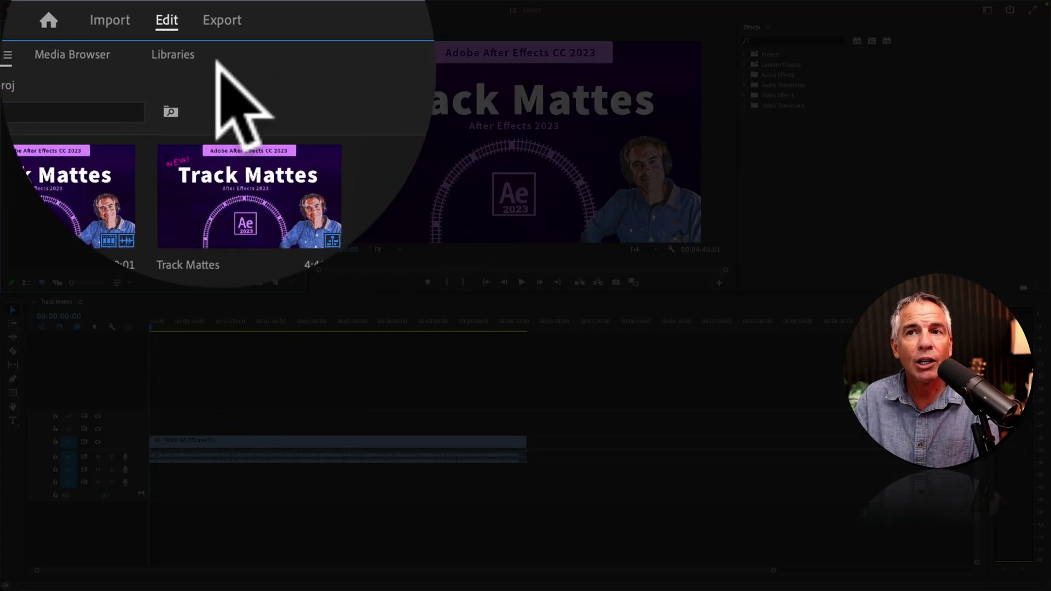
Step: Send the Track Mattes sequence from Premiere's Export page to Media Encoder
left_click(148, 10)
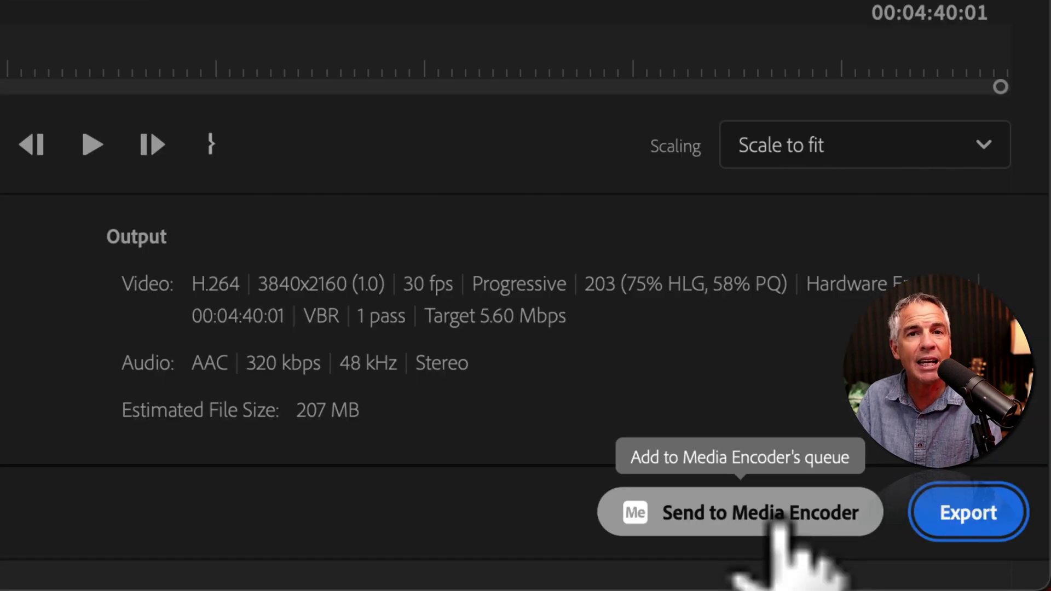
left_click(777, 520)
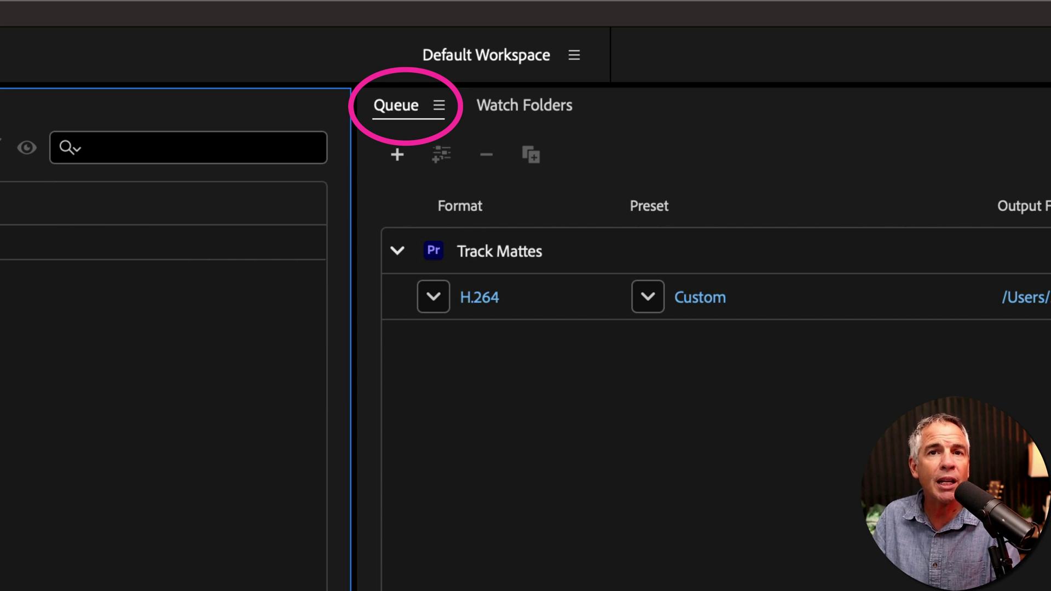
Step: Drag the YouTube_4K preset onto the Track Mattes H.264 output, replacing the Custom preset
left_click(410, 95)
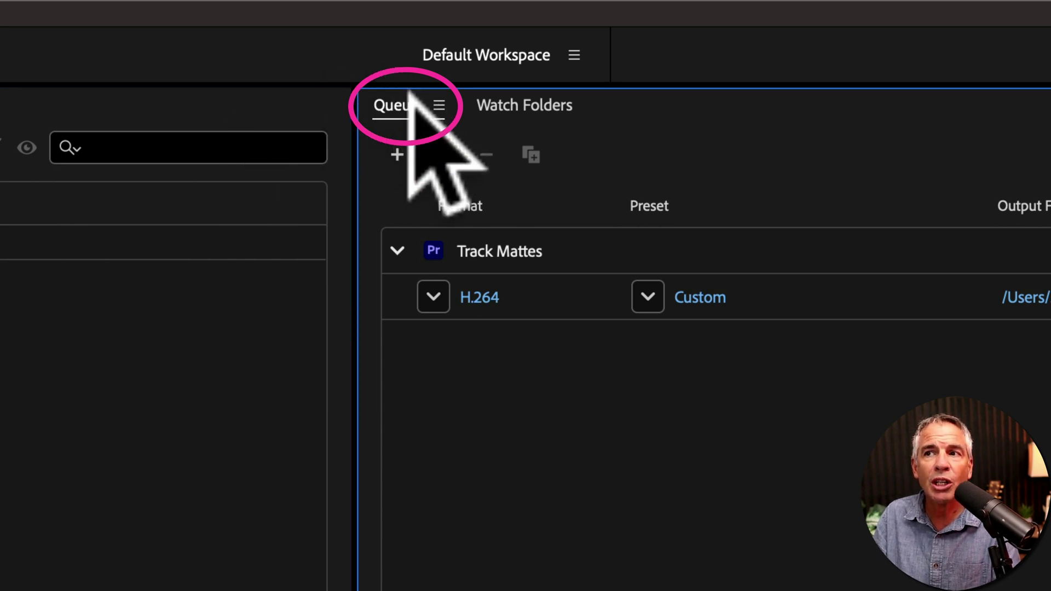
left_click(513, 235)
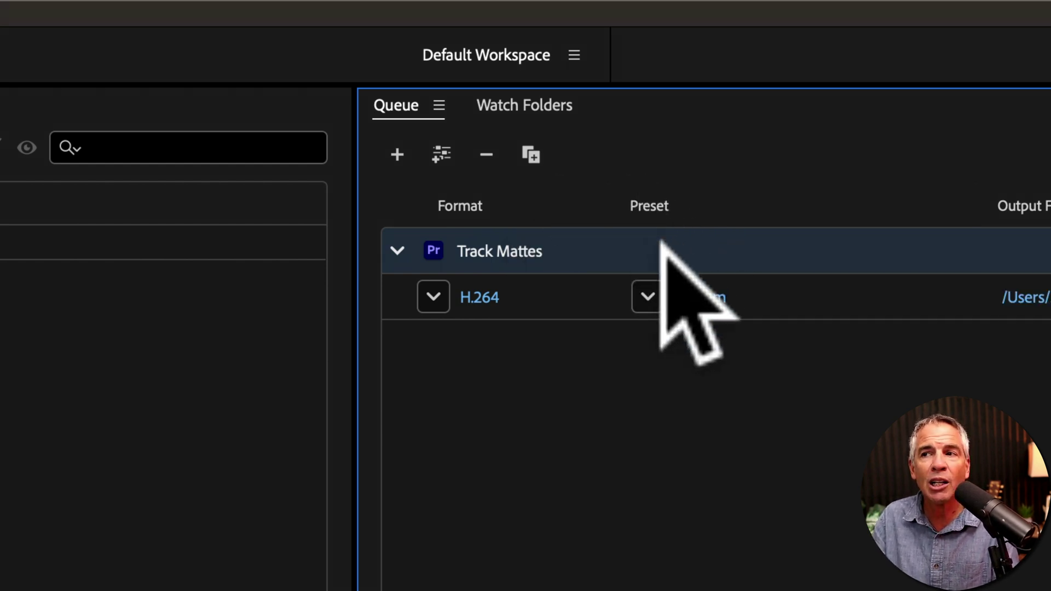
left_click(643, 294)
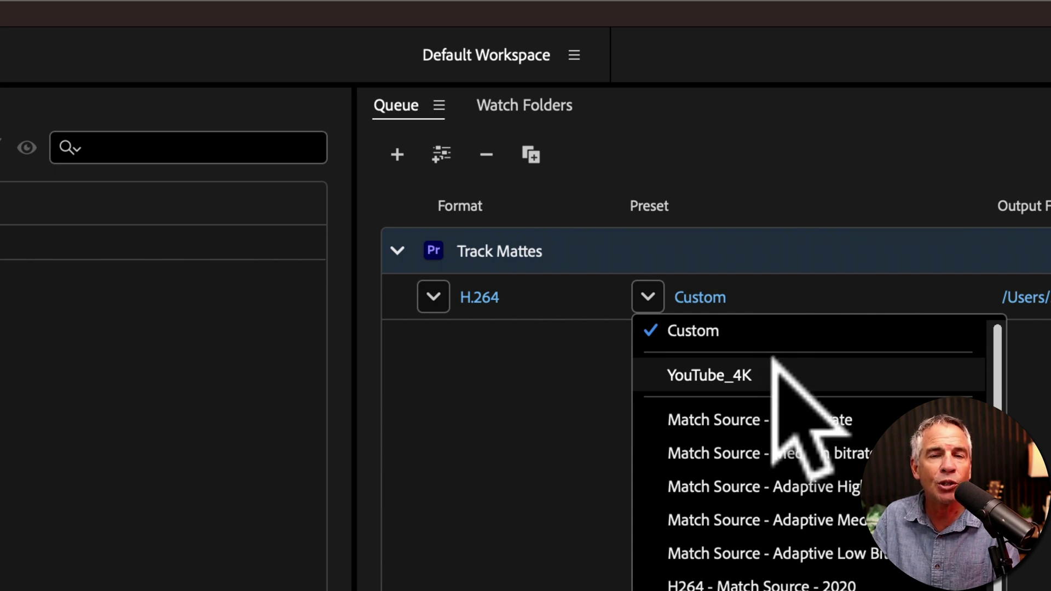
key("Escape")
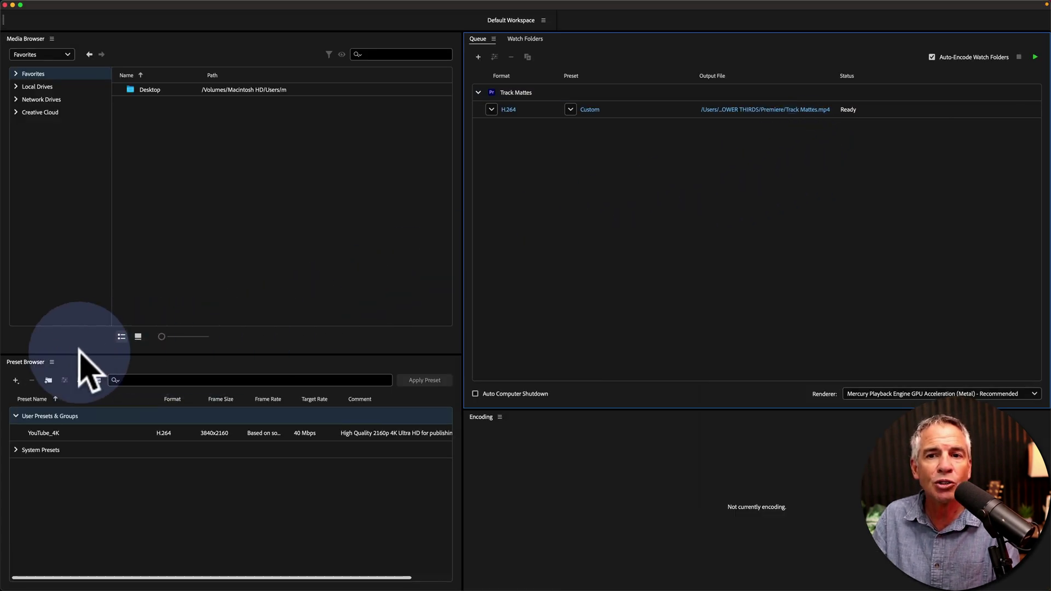
left_click(51, 362)
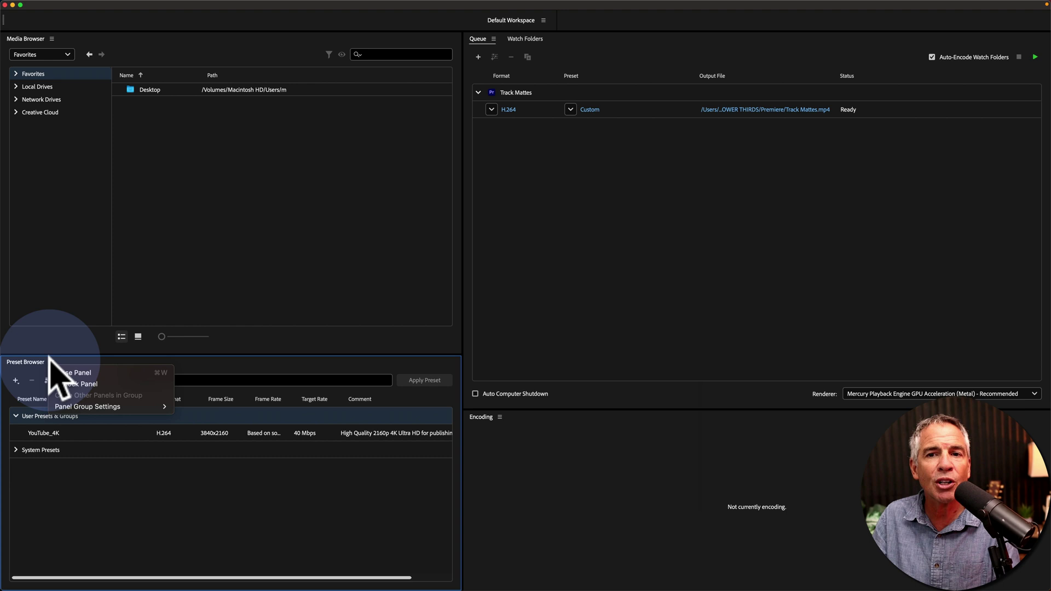
left_click(41, 429)
left_click(41, 429)
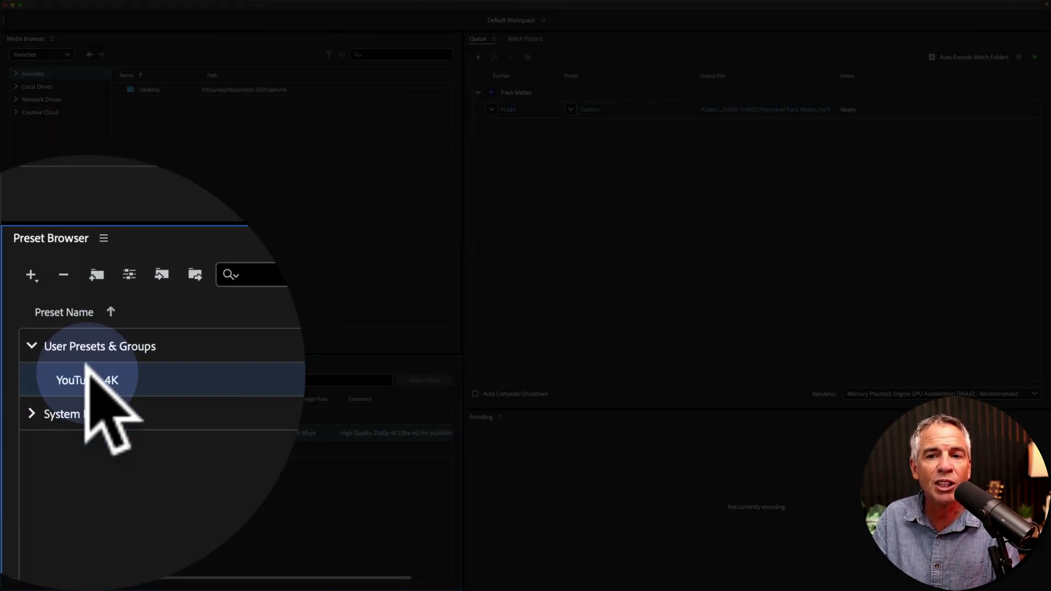
left_click_drag(43, 428, 446, 172)
left_click_drag(539, 219, 542, 219)
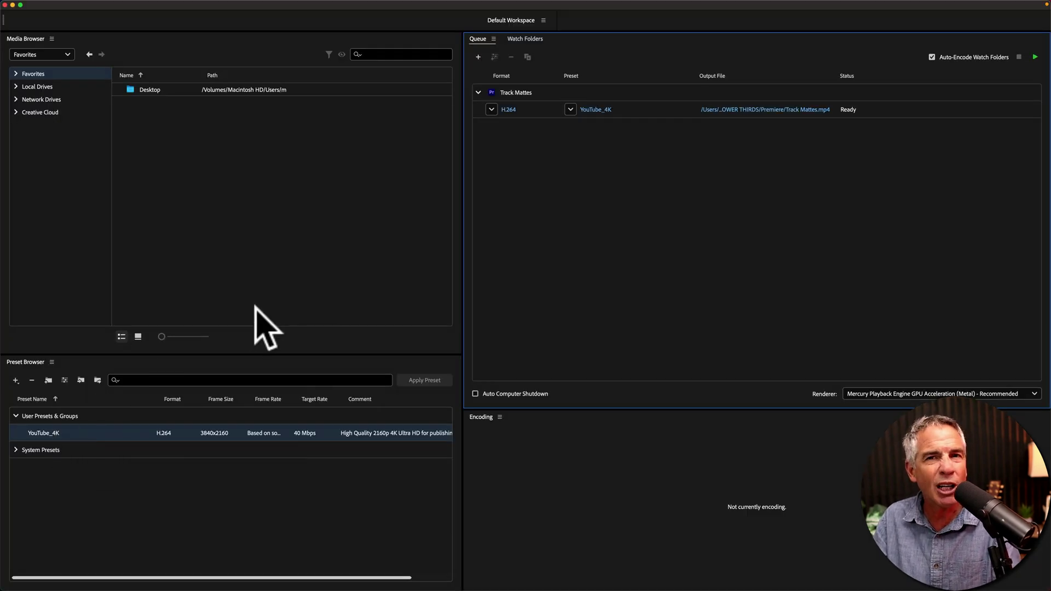
Step: Set the Track Mattes.mp4 output location to the Desktop in Export Settings
left_click(595, 110)
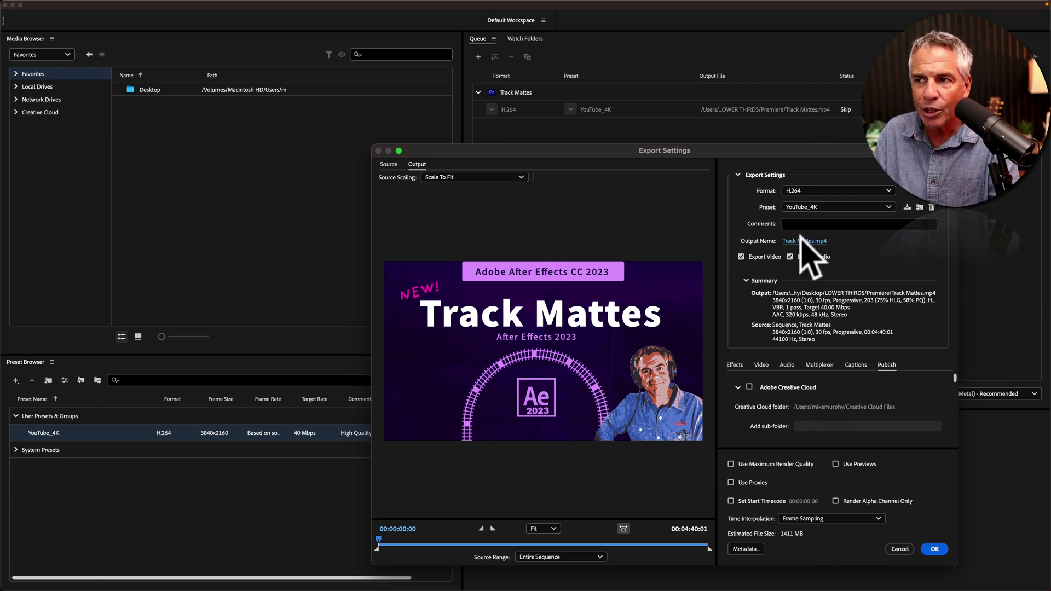
left_click(808, 242)
key("super+shift+d")
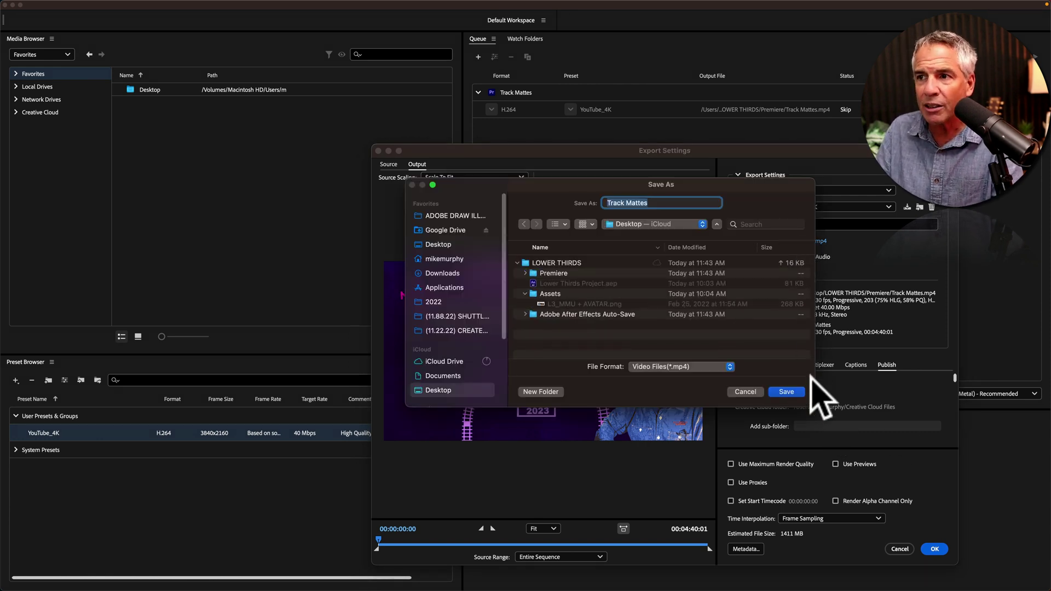
left_click(788, 392)
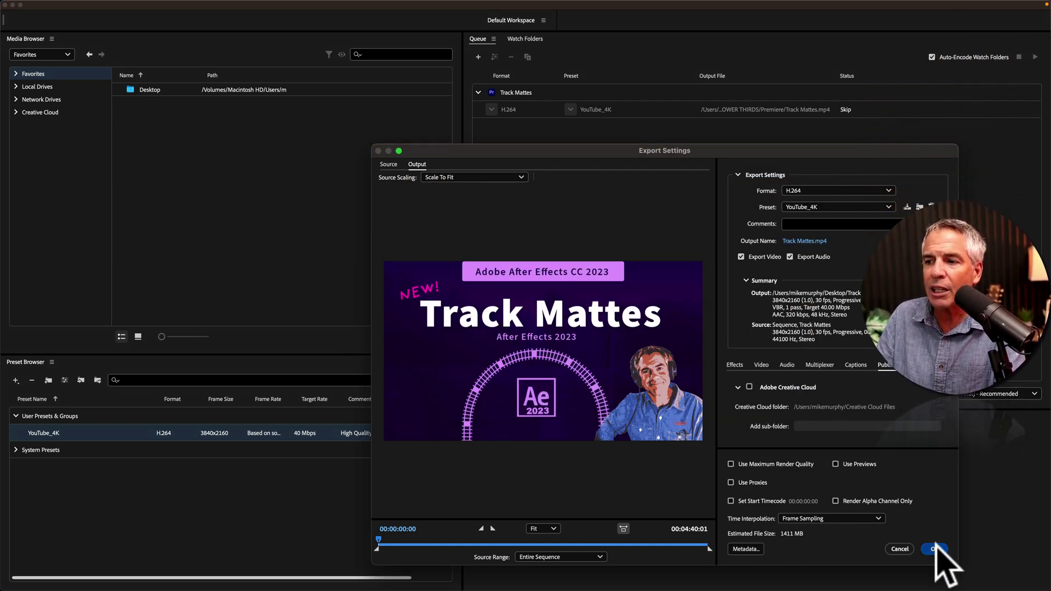
left_click(934, 549)
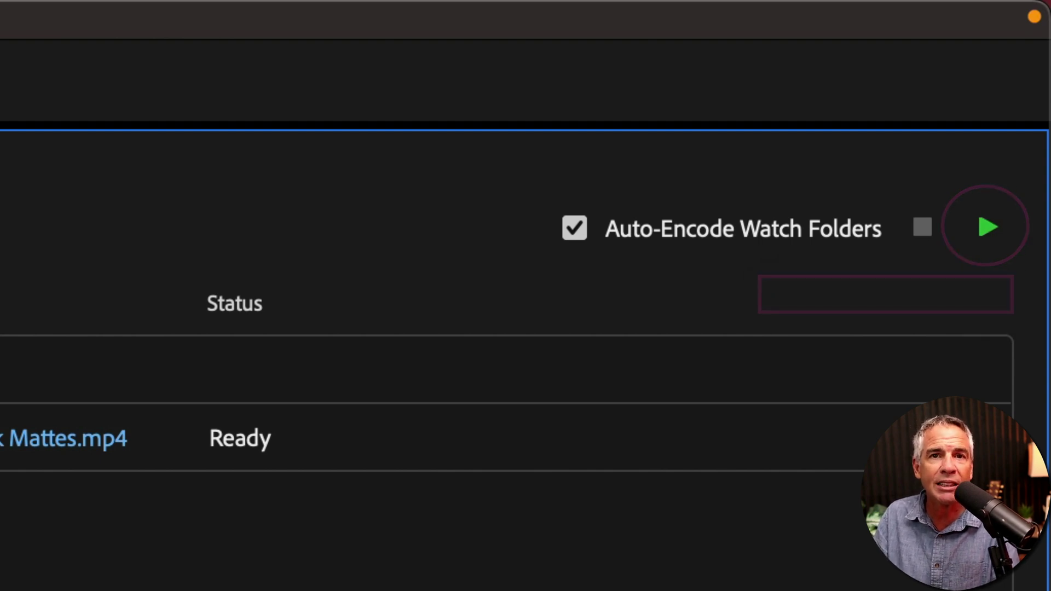
Step: Encode the queue, then reveal and preview the 591.4 MB Track Mattes.mp4 on the Desktop
left_click(987, 226)
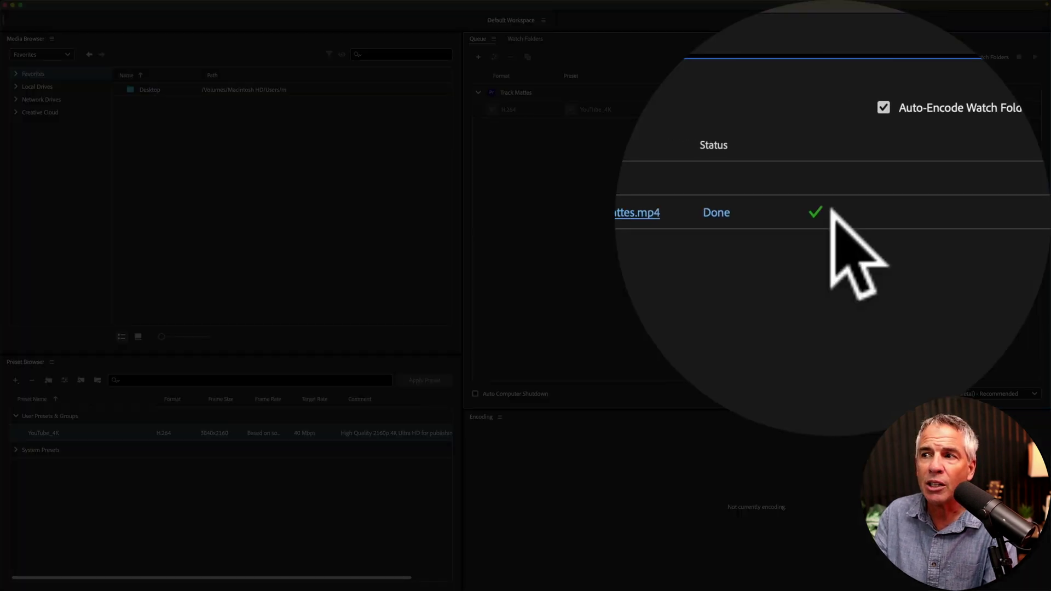
mouse_move(898, 111)
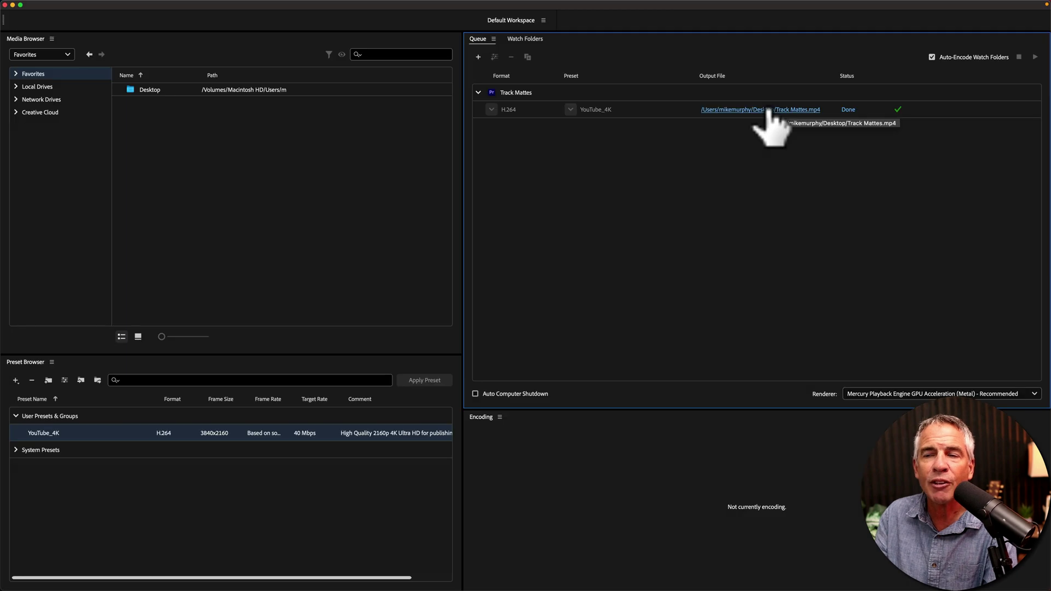
left_click(767, 110)
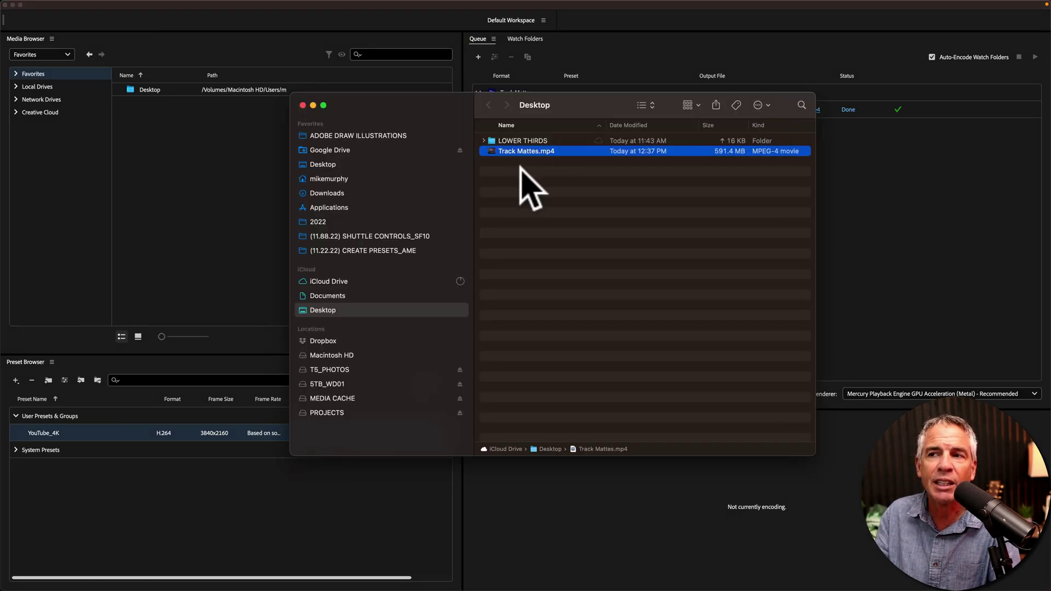
key("space")
key("space")
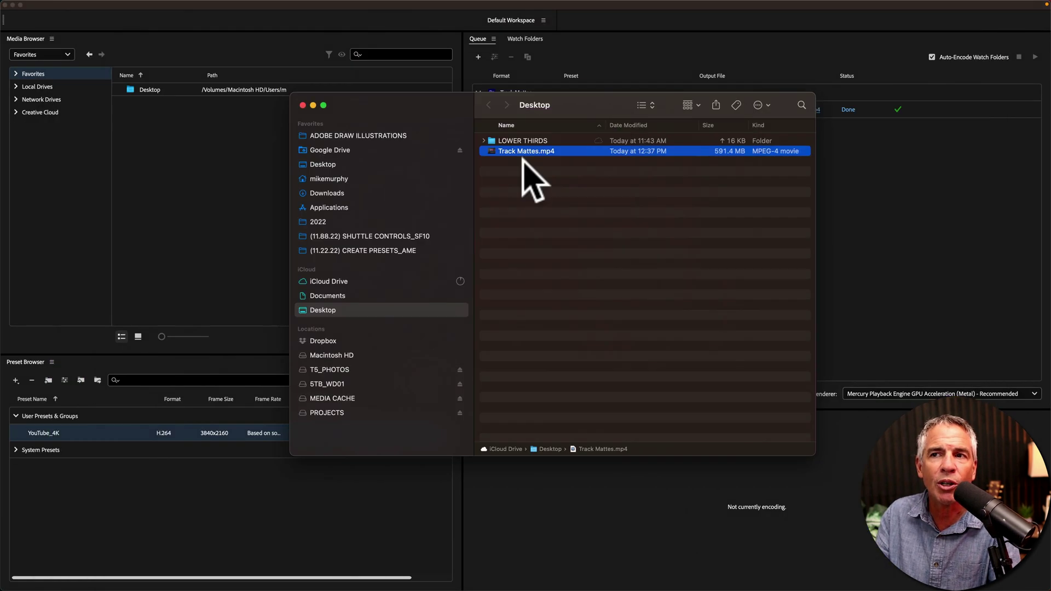
key("super+w")
left_click(653, 108)
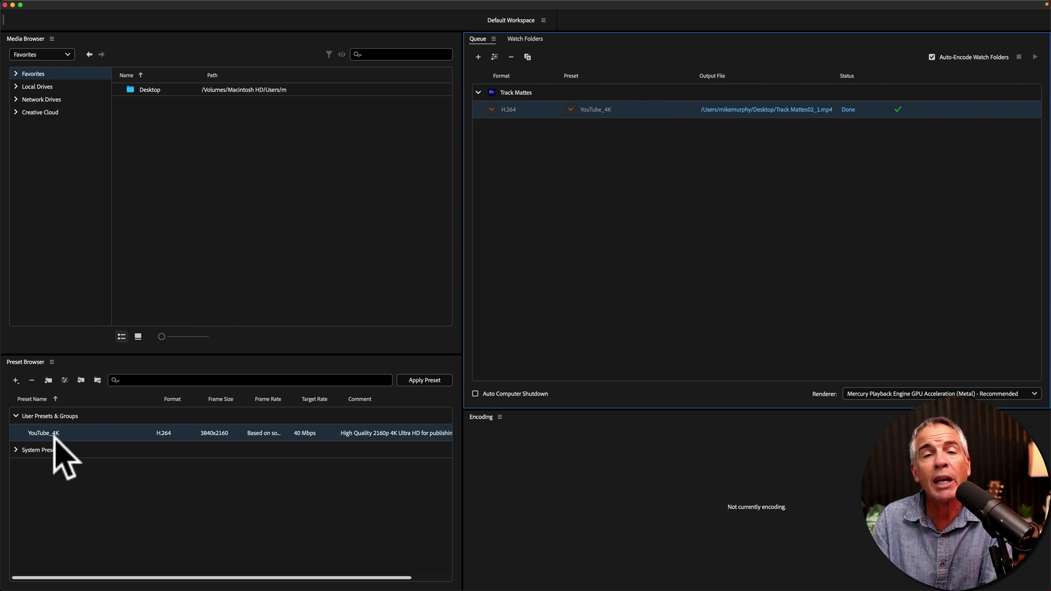
Step: Reapply YouTube_4K to the Track Mattes job, then remove that job from the queue
left_click_drag(42, 434, 607, 110)
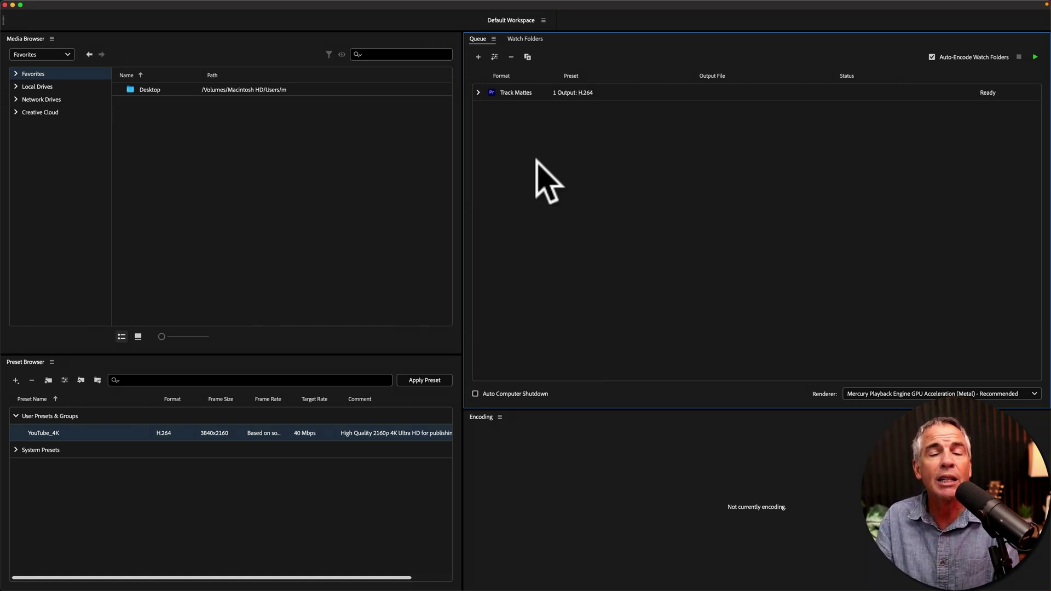
left_click(529, 94)
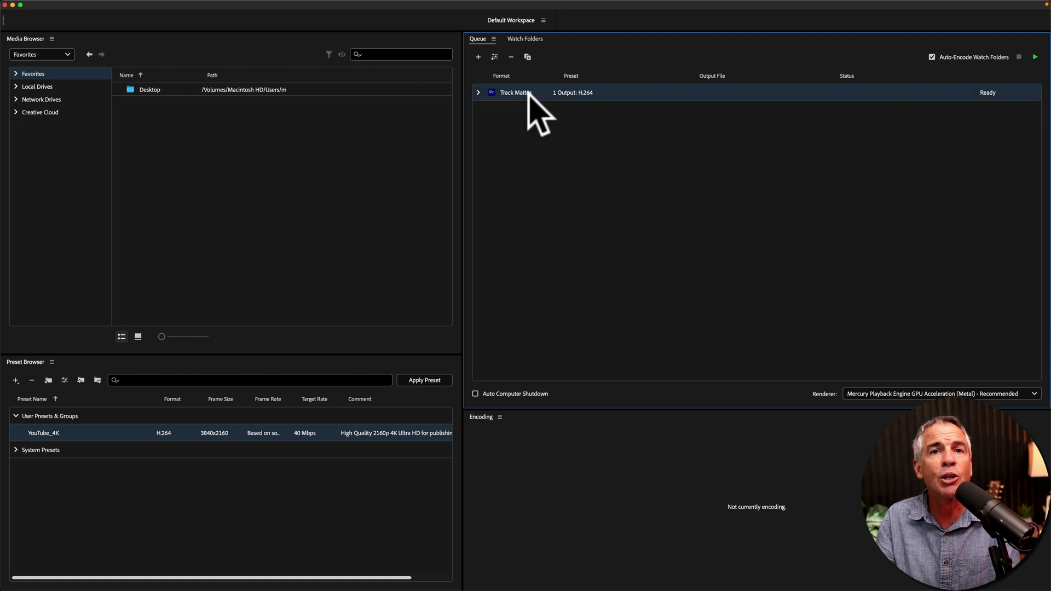
left_click(512, 57)
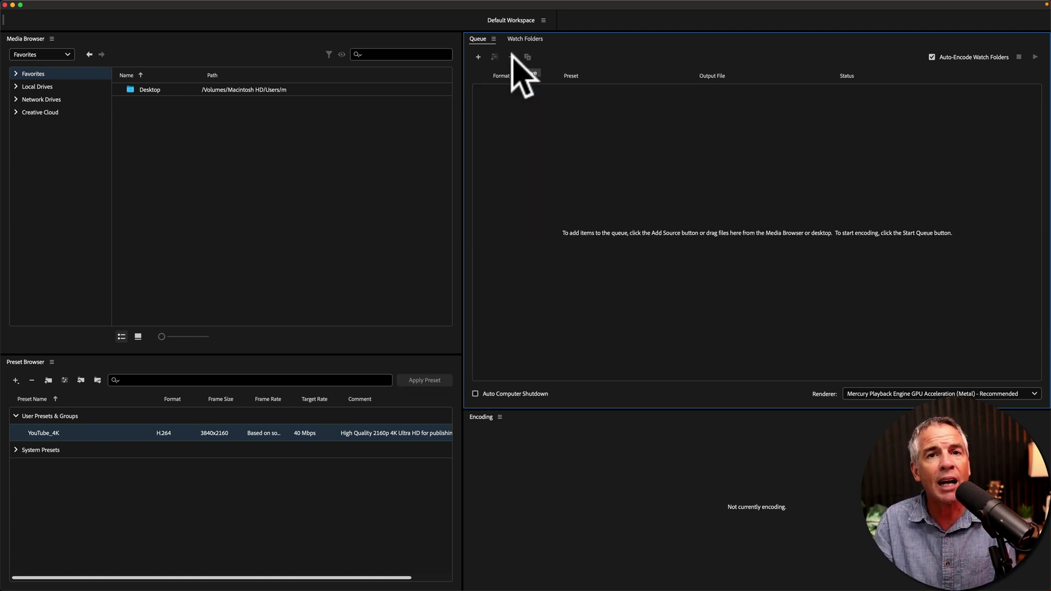